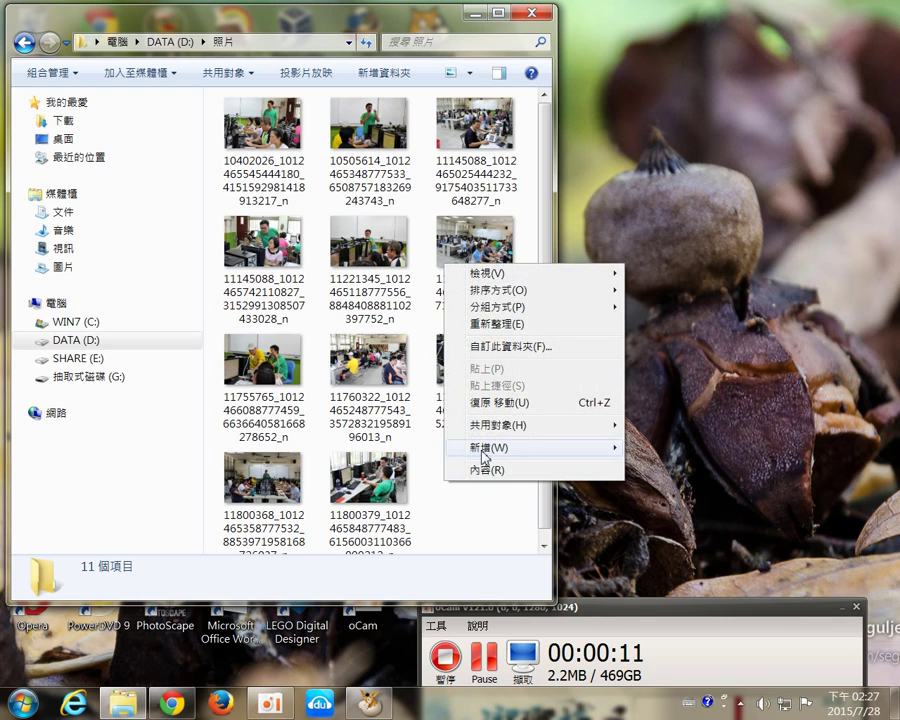
# Create a new folder named "1040727電腦研習" inside the 照片 folder
pyautogui.click(648, 455)
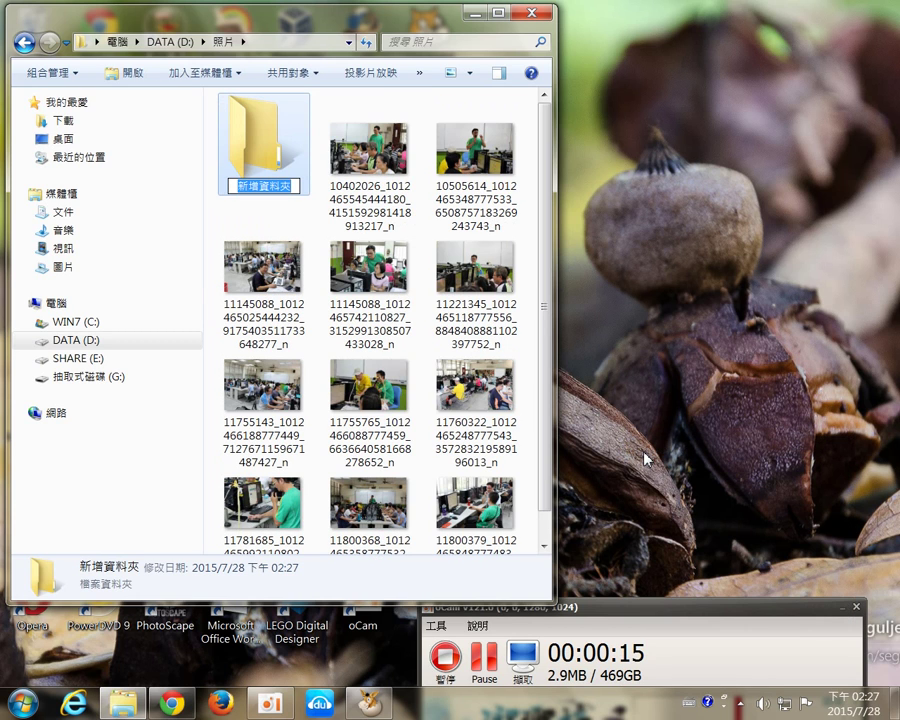
pyautogui.write('1040')
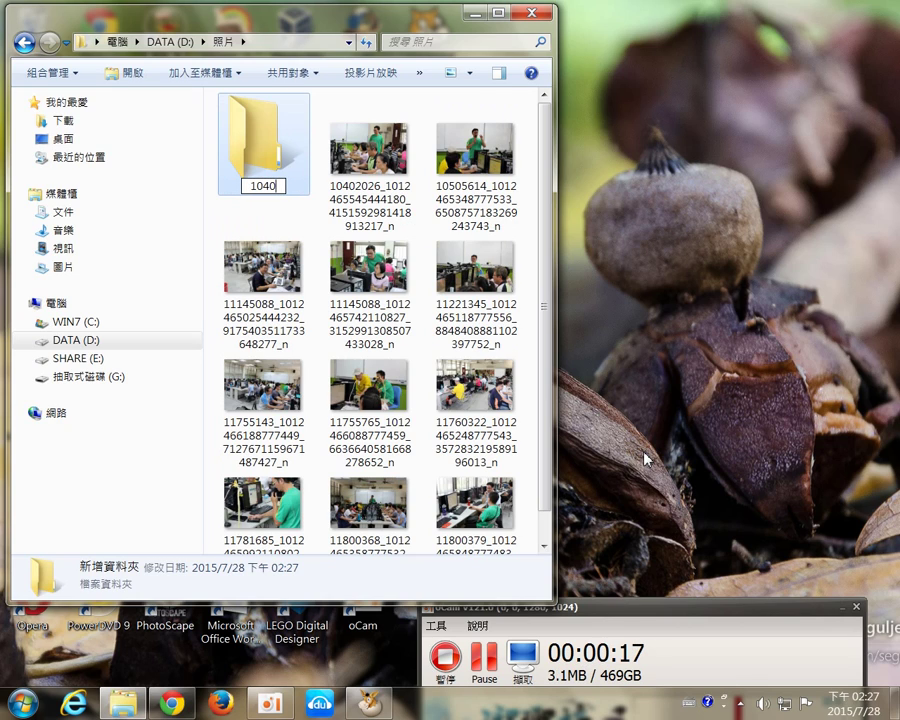
pyautogui.write('727')
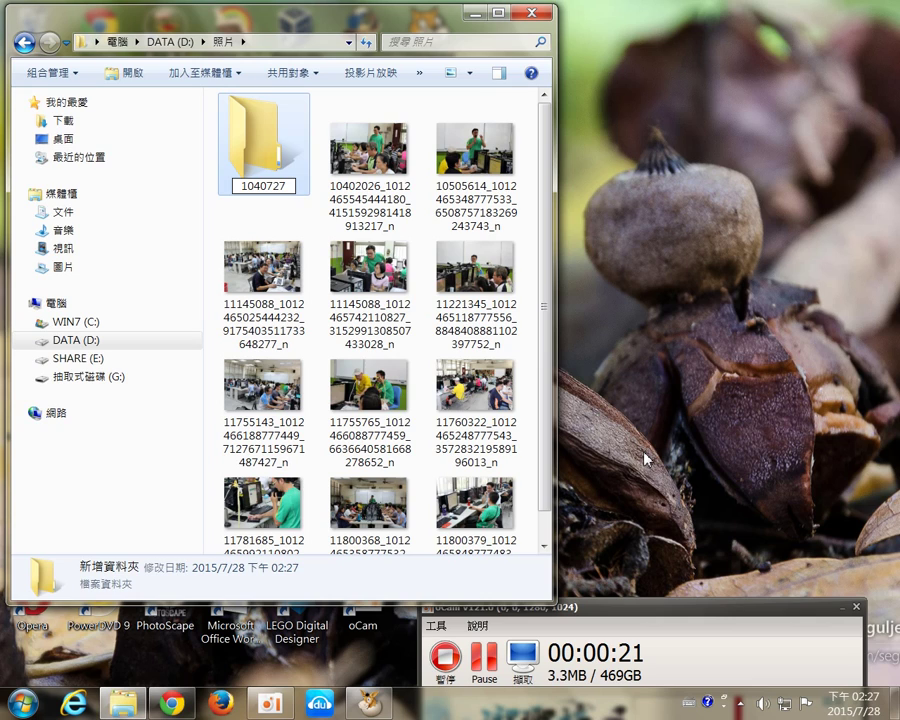
pyautogui.hotkey('ctrl', 'space')
pyautogui.write('ㄋㄠ腦研習')
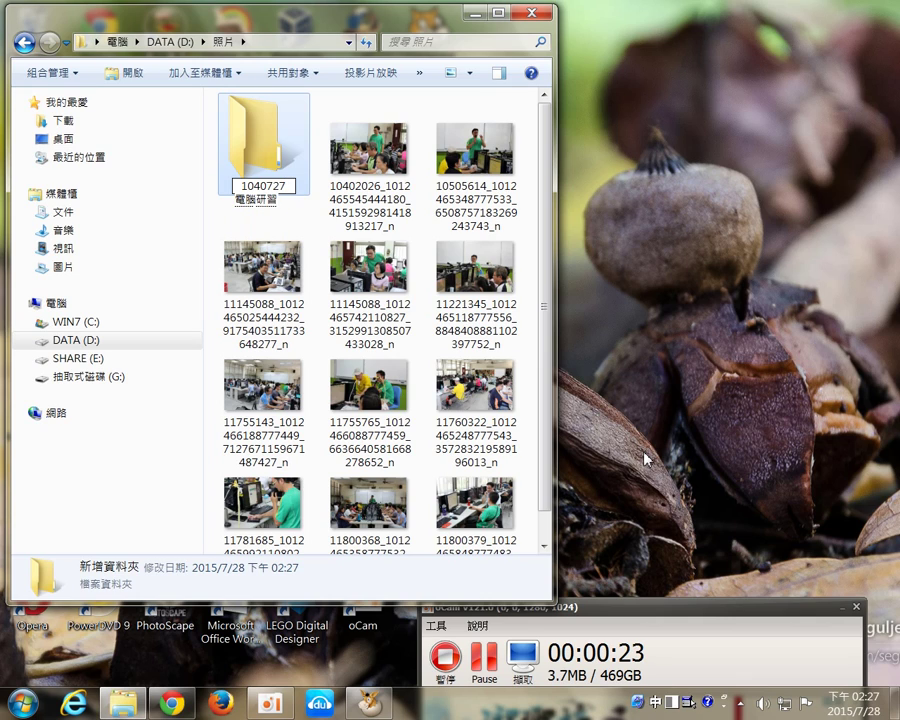
pyautogui.press('Return')
pyautogui.press('Return')
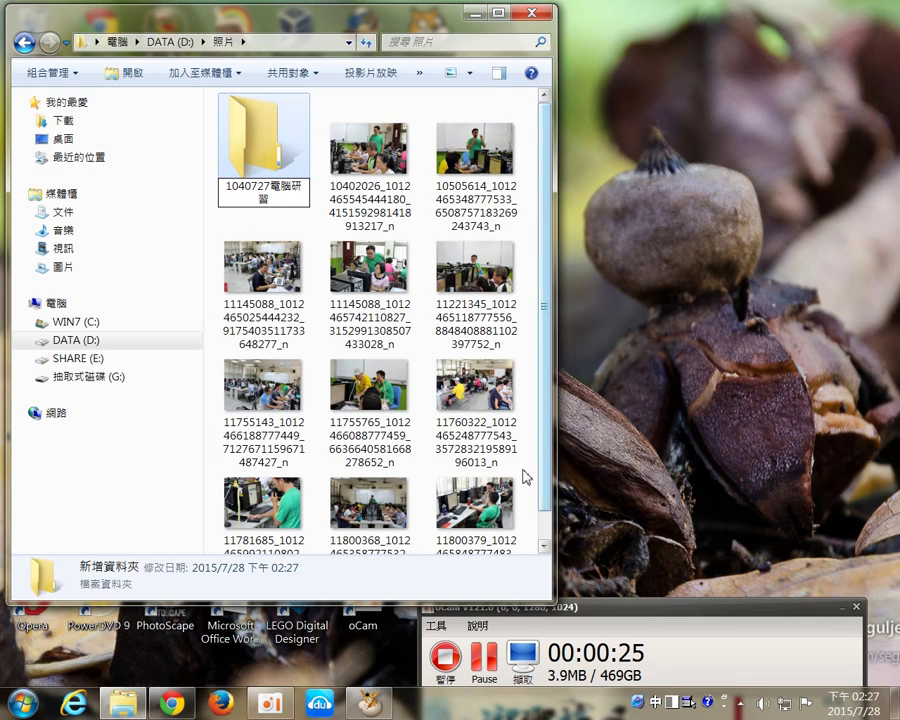
# Move all the photos in 照片 into the 1040727電腦研習 folder and open that folder
pyautogui.press('Right')
pyautogui.scroll(-1, 398, 347)
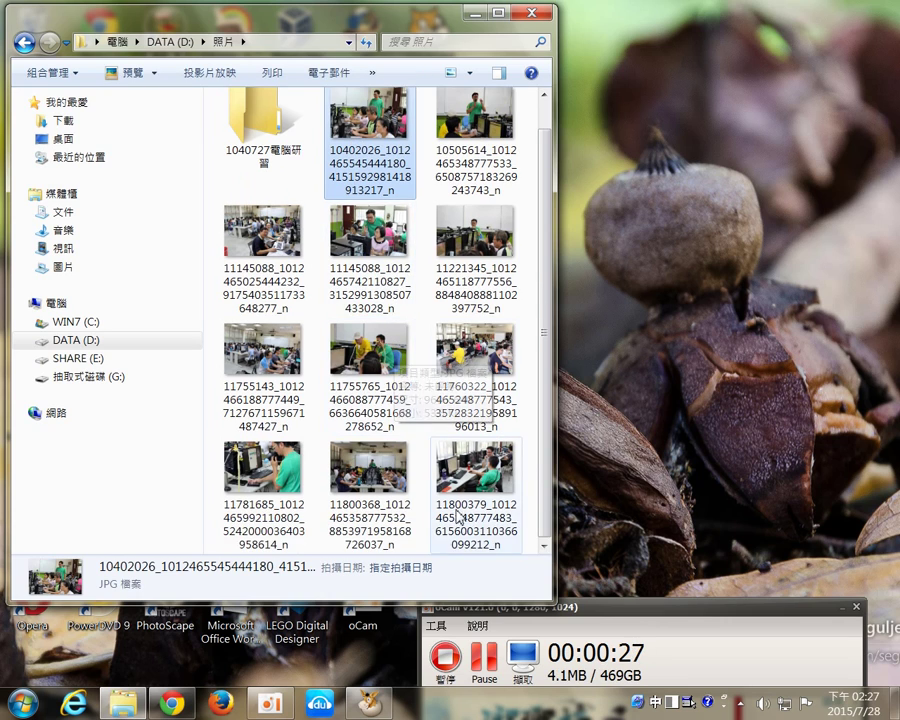
pyautogui.hotkey('ctrl', 'a')
pyautogui.moveTo(332, 342); pyautogui.dragTo(297, 155)
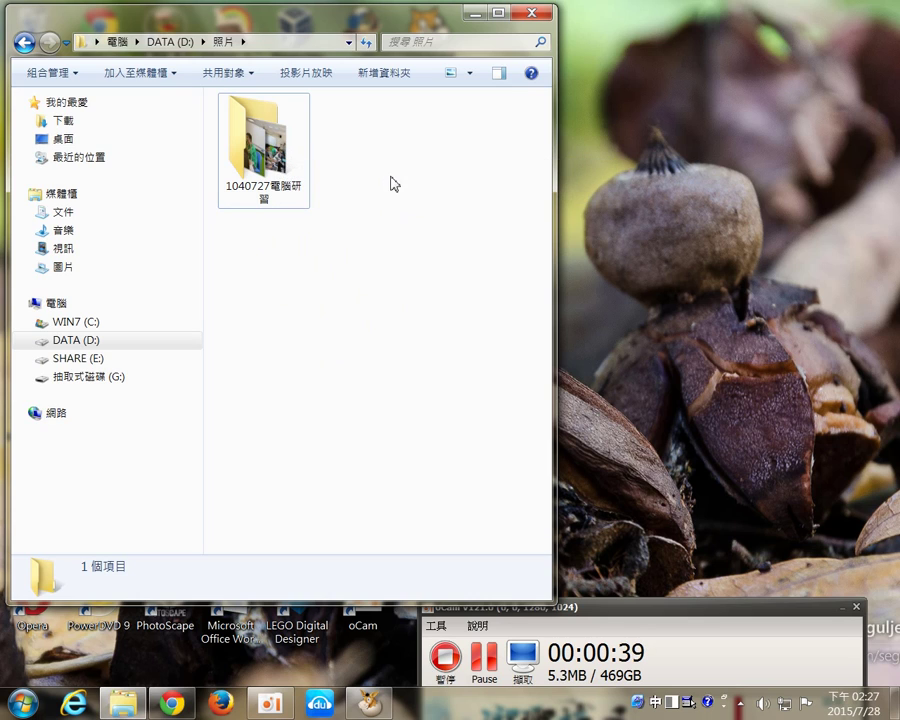
pyautogui.doubleClick(283, 152)
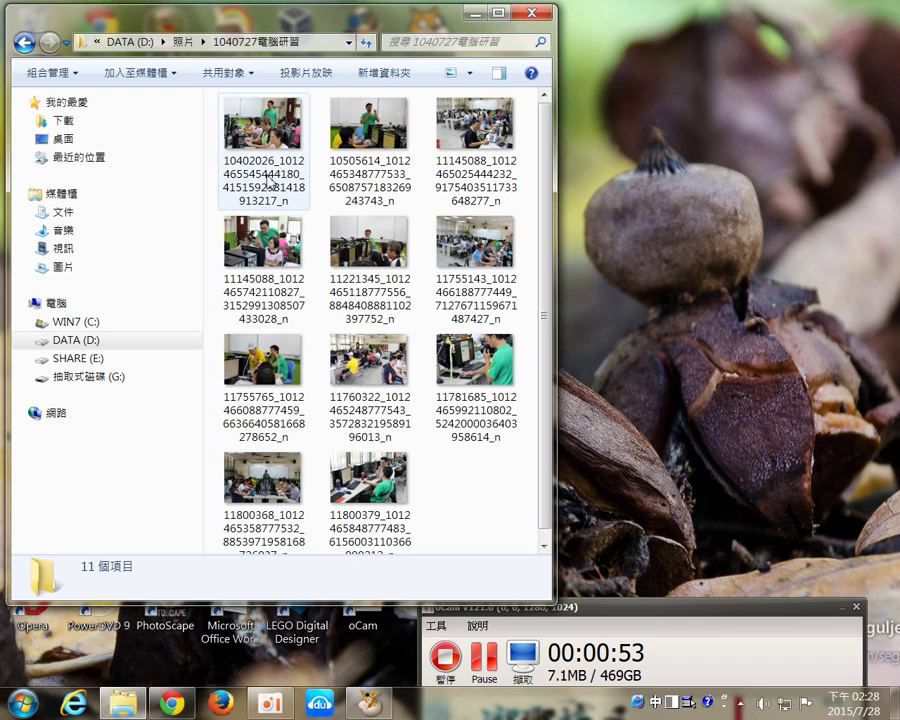
# Rename the first photo, whose name starts with 10402026, as "01老師正在巡堂"
pyautogui.click(272, 196)
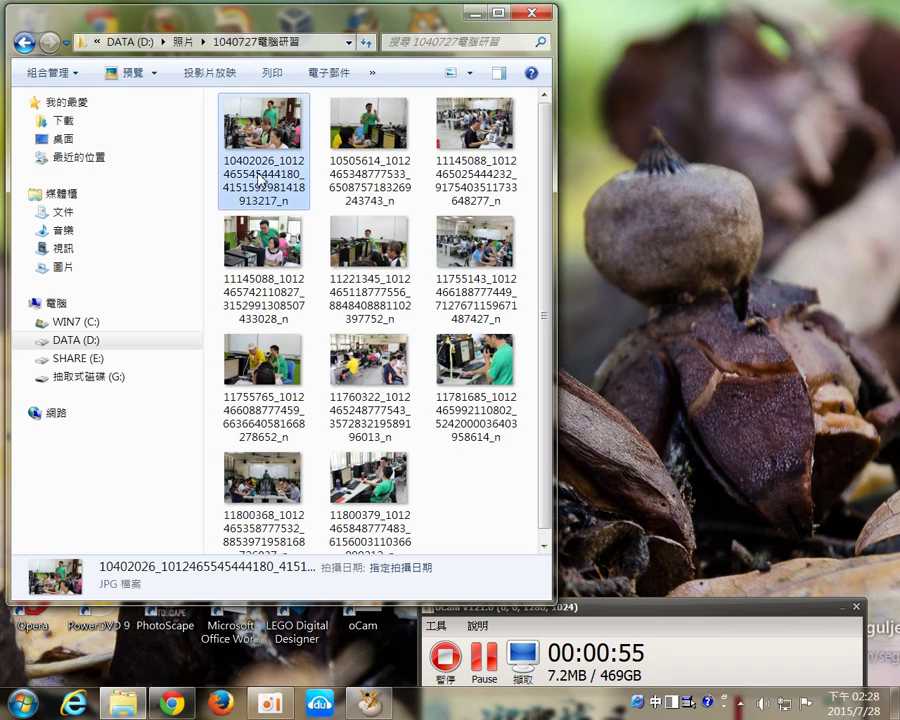
pyautogui.click(290, 178)
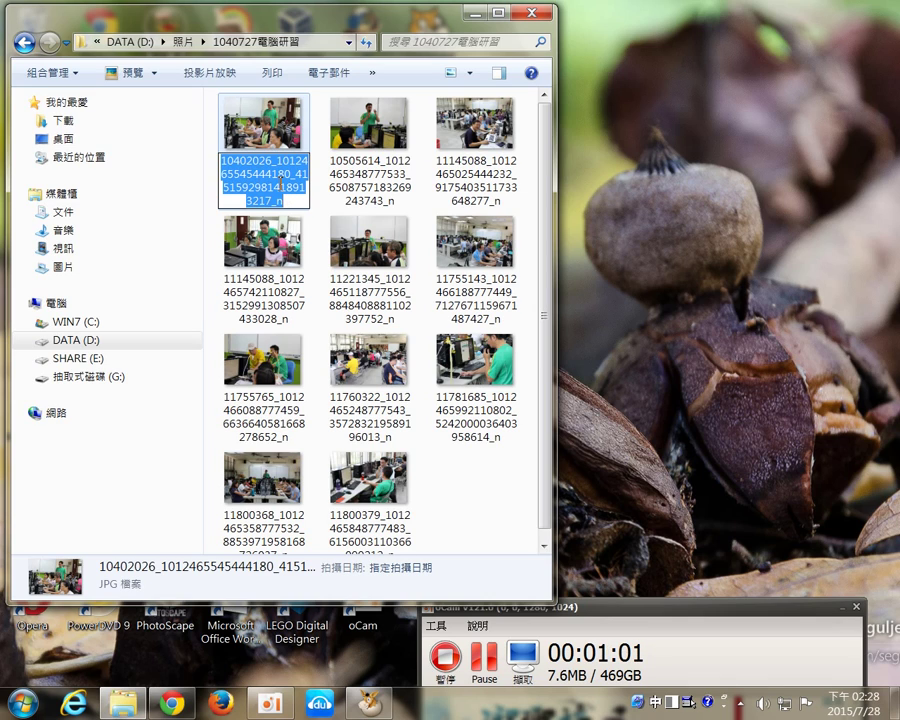
pyautogui.write('老師正在巡堂')
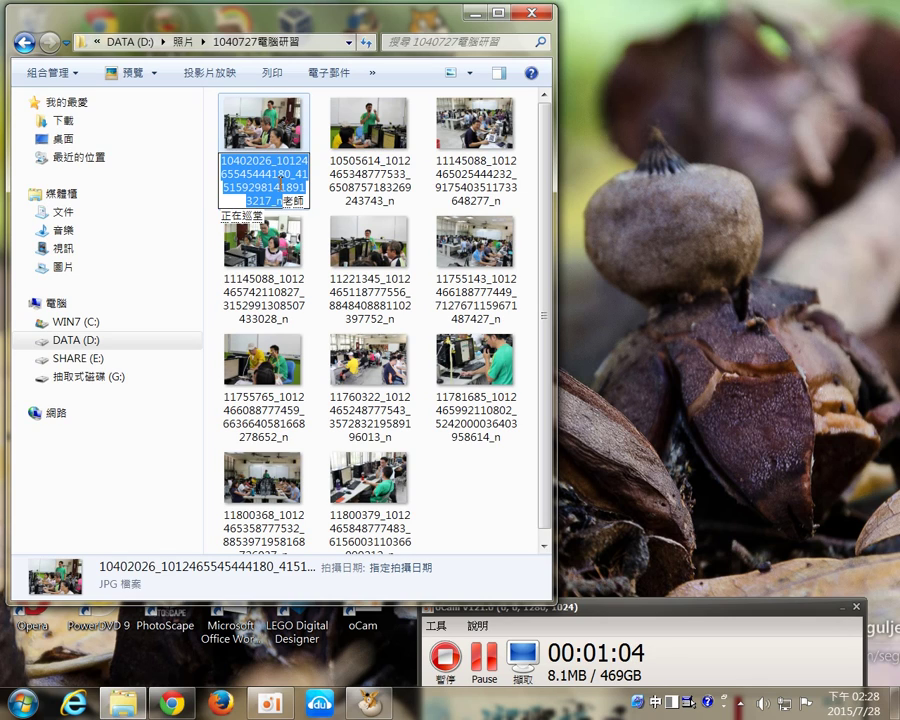
pyautogui.press('Return')
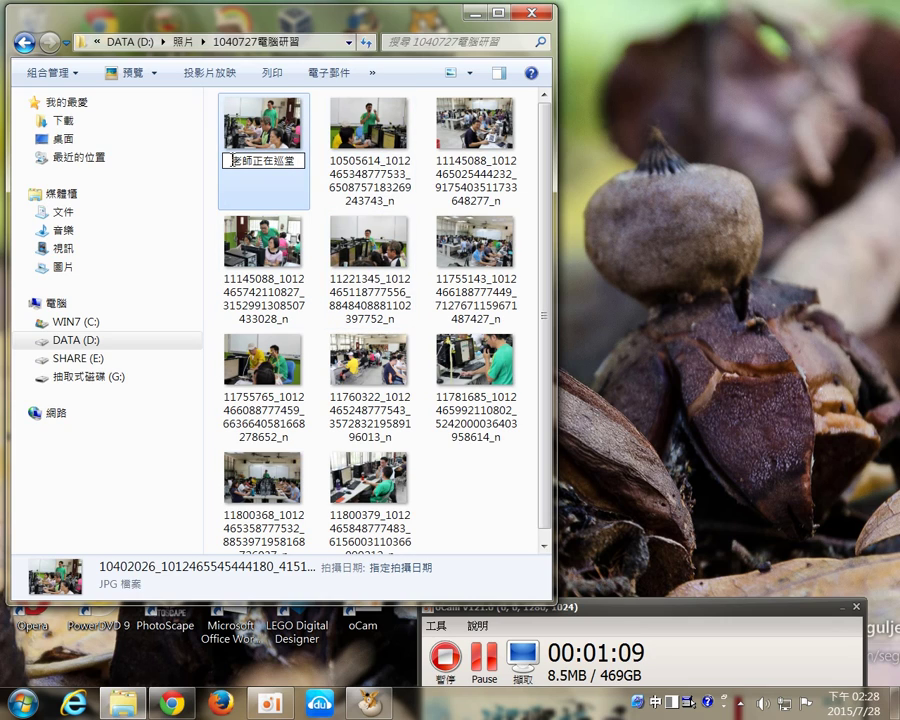
pyautogui.write('01')
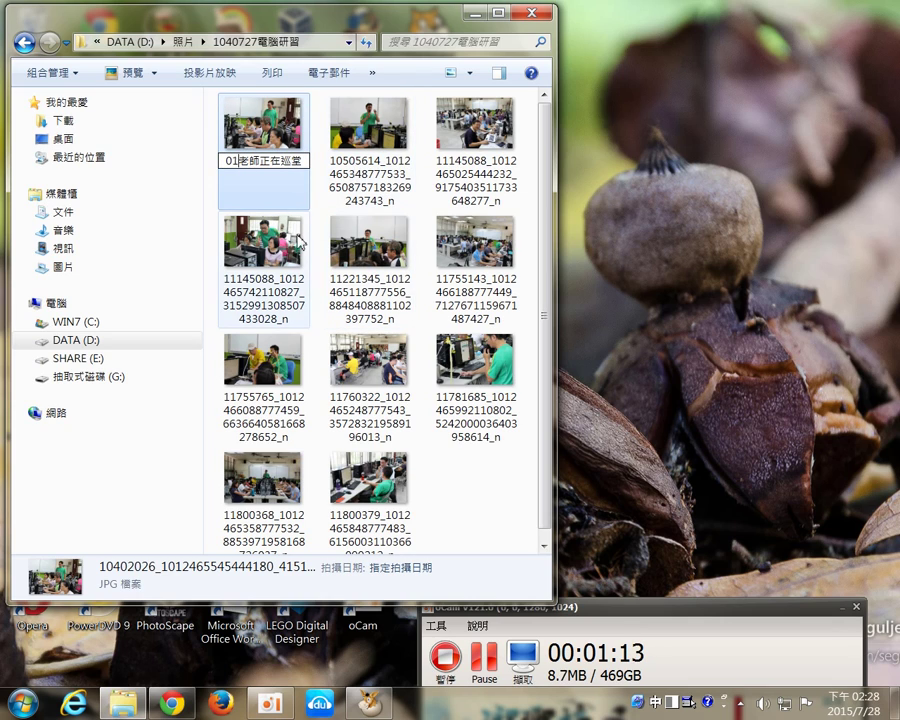
# Rename the photo whose name starts with 11221345 as "02課程講解"
pyautogui.click(370, 300)
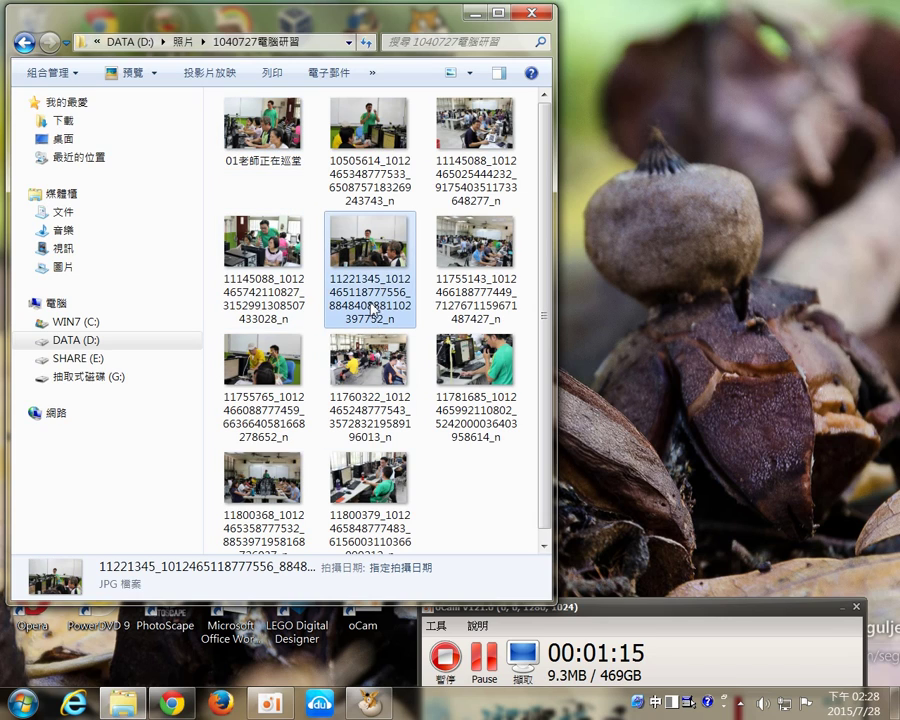
pyautogui.press('F2')
pyautogui.write('02')
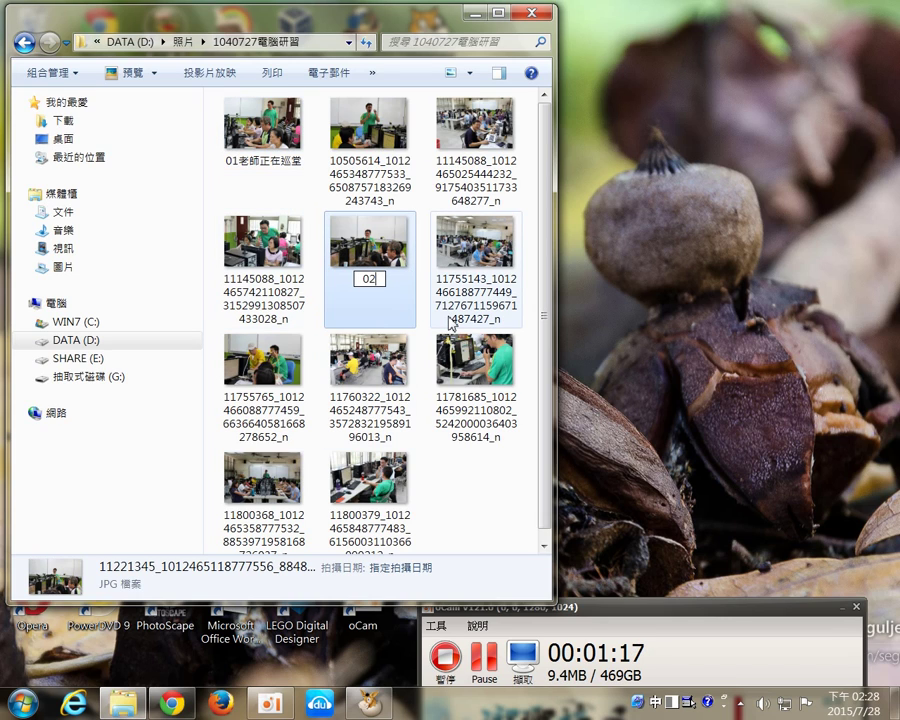
pyautogui.write('課程講解')
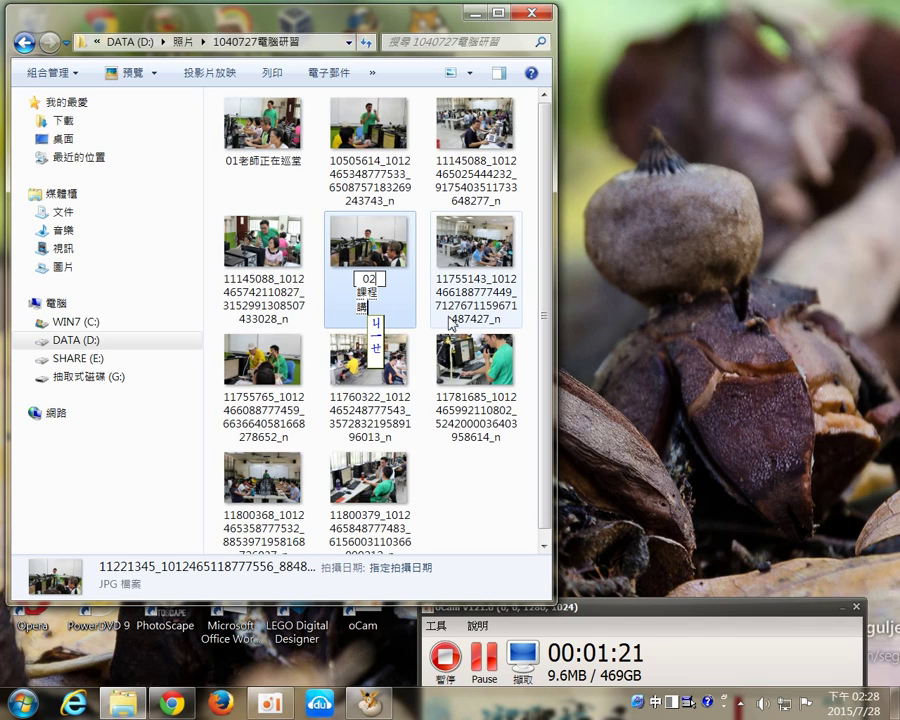
# Rename the photo whose name starts with 11755143 as "03大家認真操作"
pyautogui.click(470, 307)
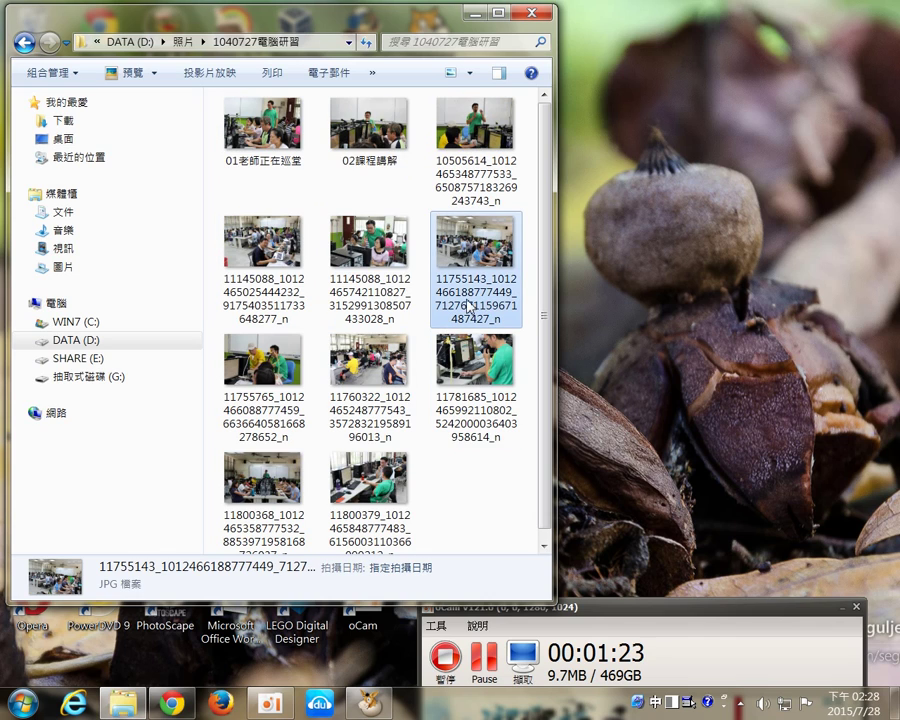
pyautogui.click(475, 297)
pyautogui.write('03')
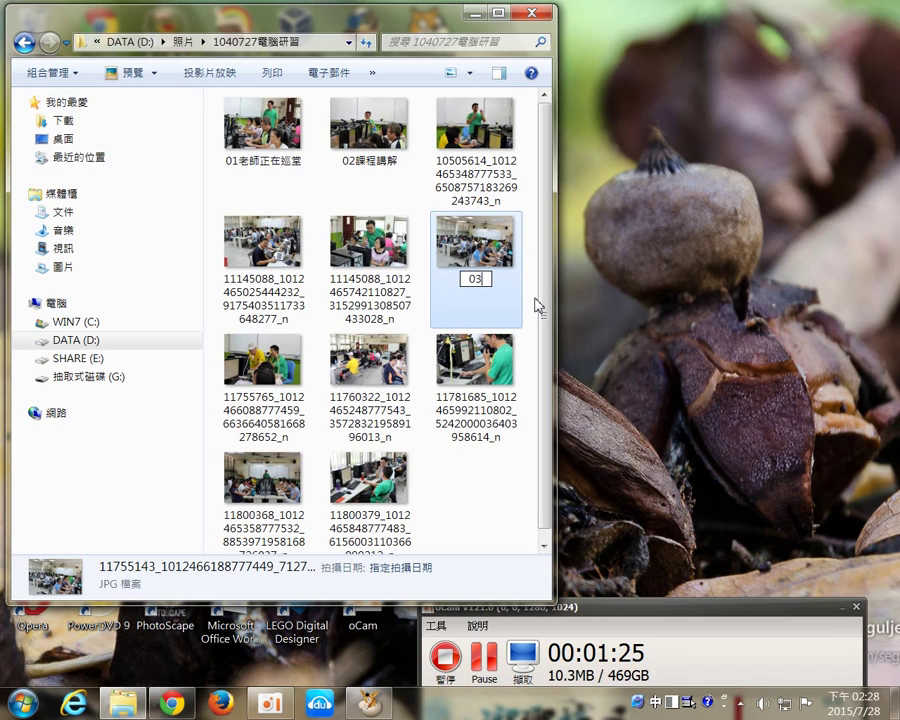
pyautogui.write('大家認真操')
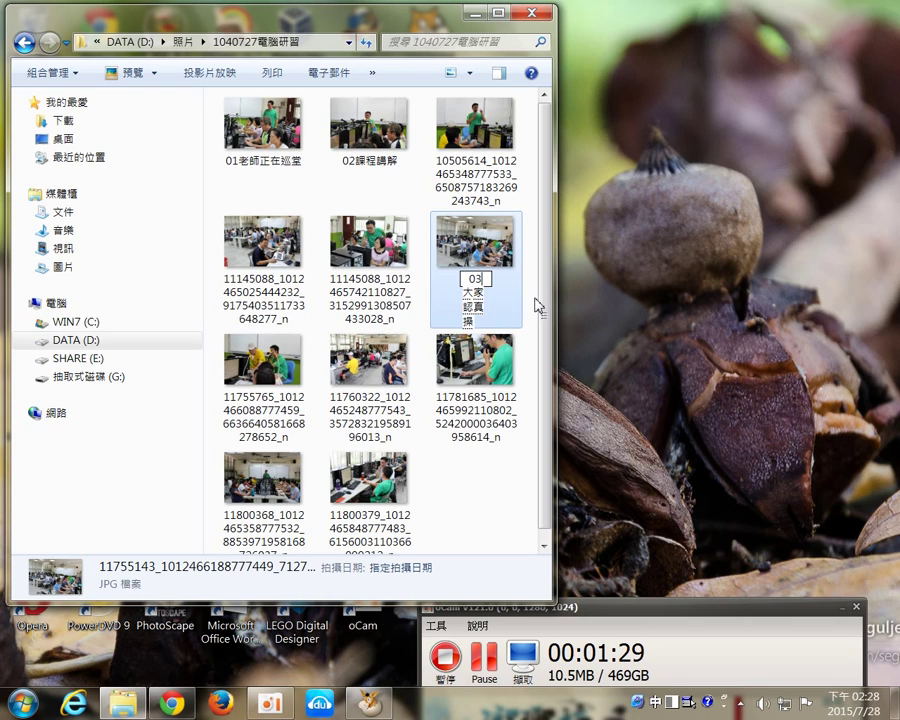
pyautogui.write('作')
pyautogui.press('Return')
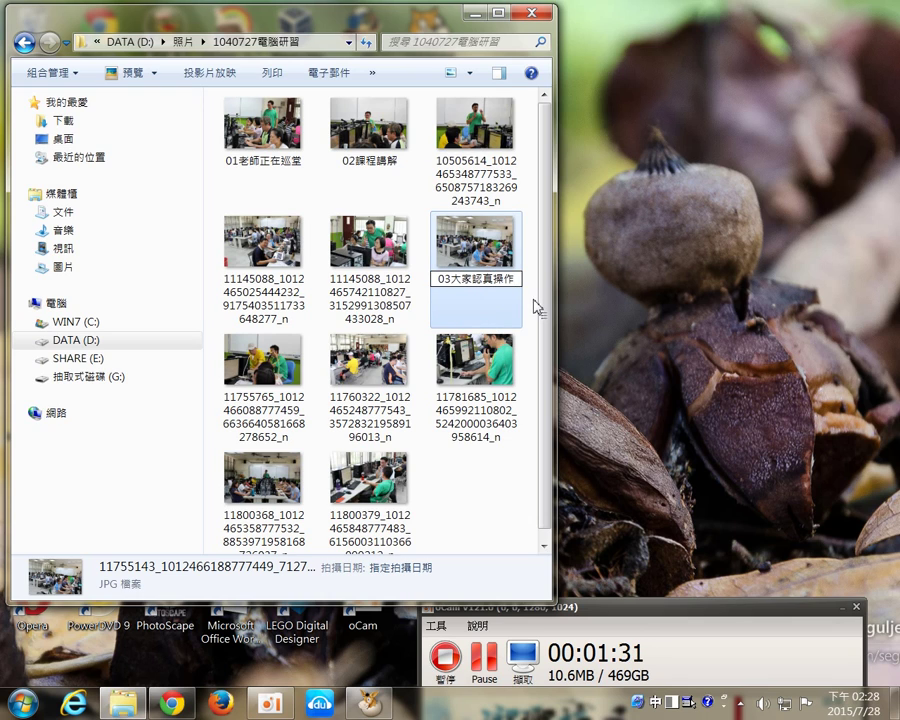
# Rename the photo whose name starts with 11755765 as "04分享與討論"
pyautogui.click(268, 381)
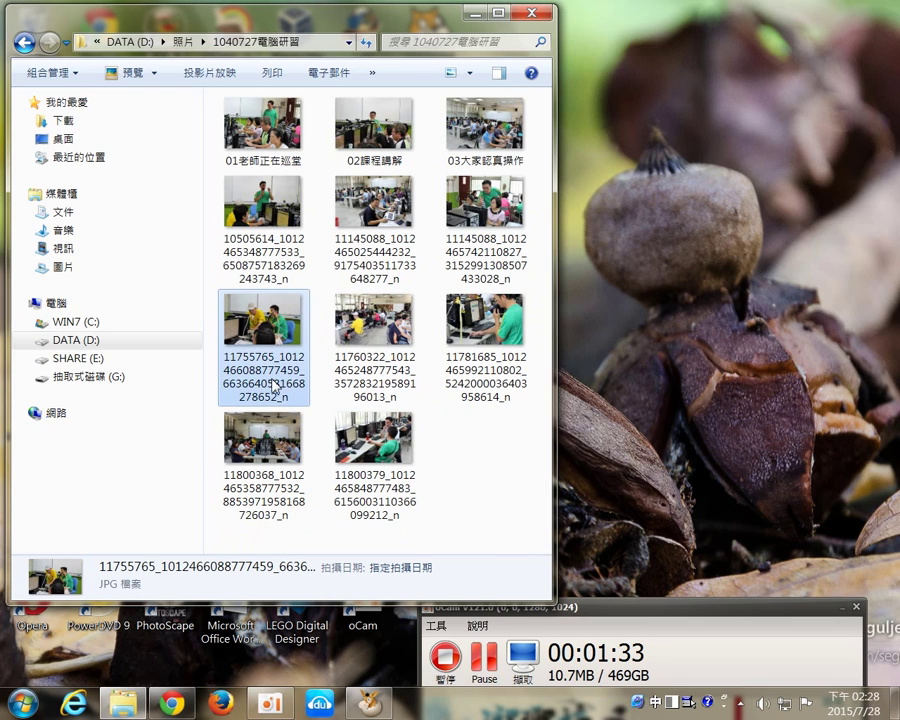
pyautogui.click(268, 381)
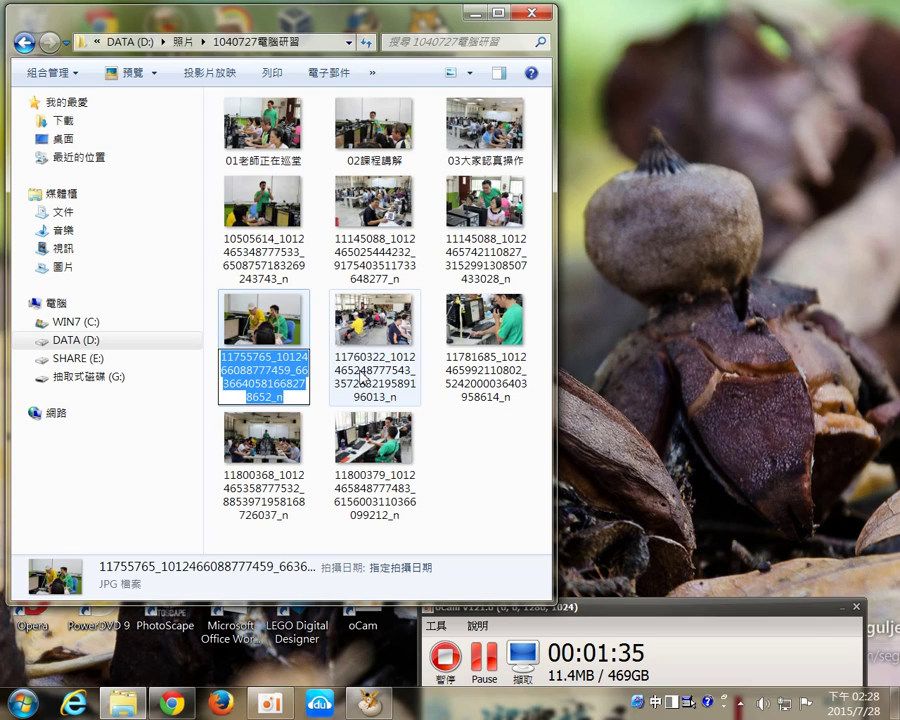
pyautogui.write('04')
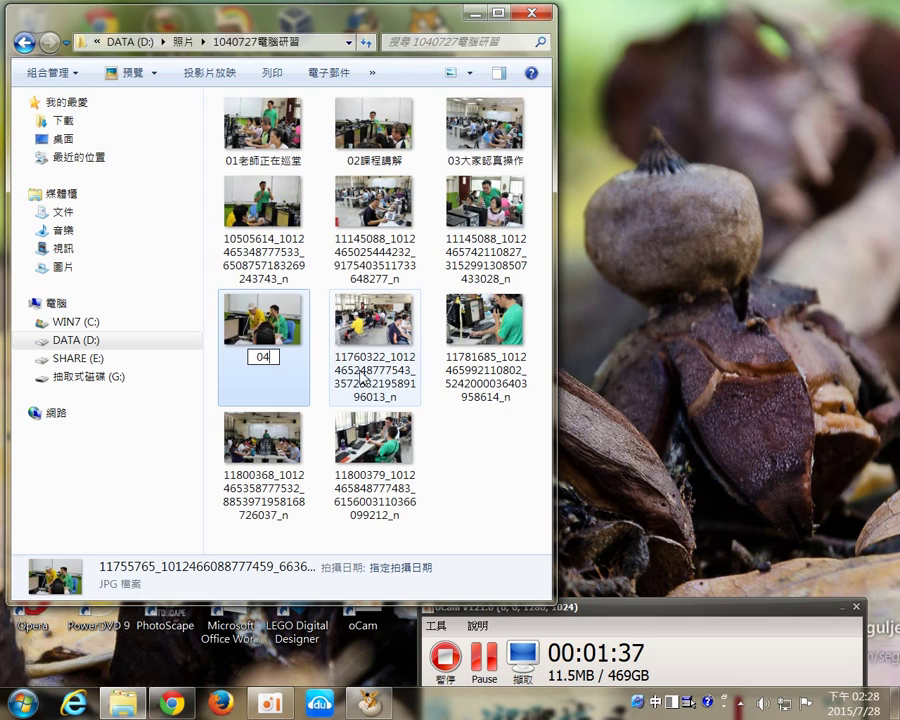
pyautogui.write('分享')
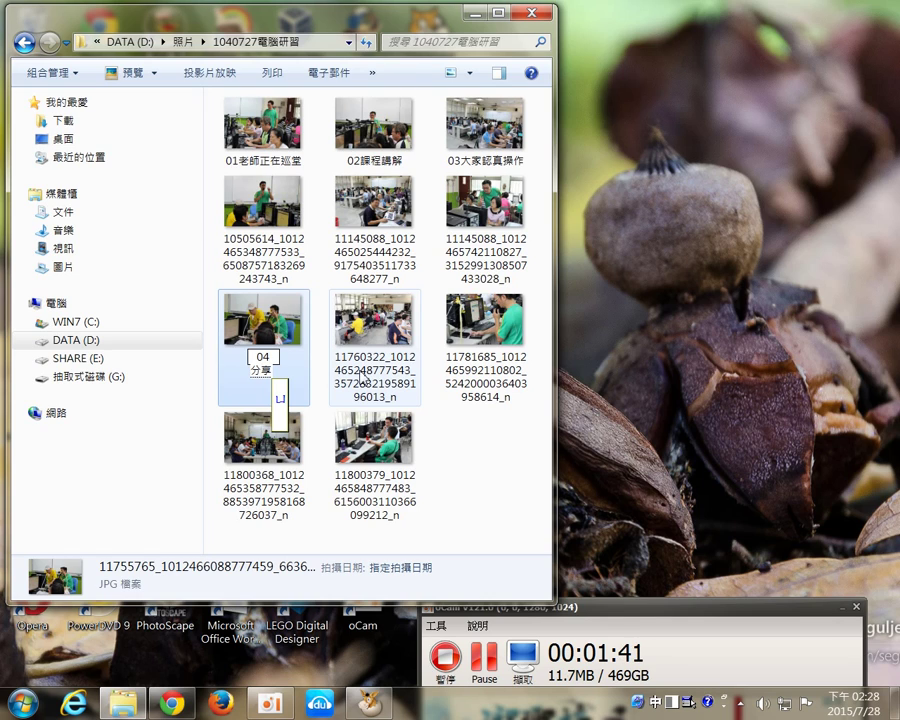
pyautogui.write('與討論')
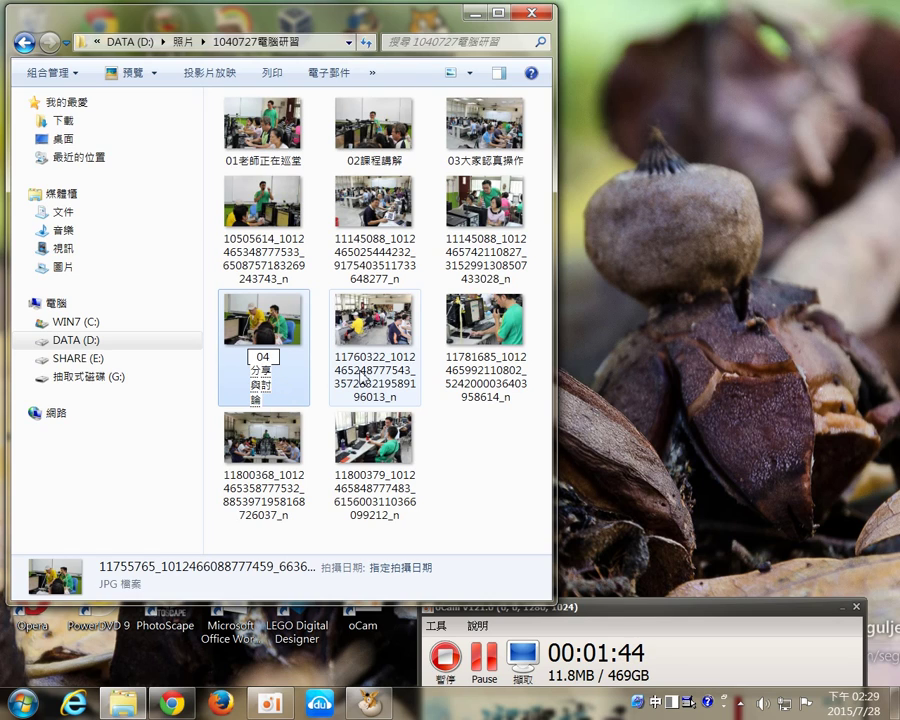
pyautogui.press('Return')
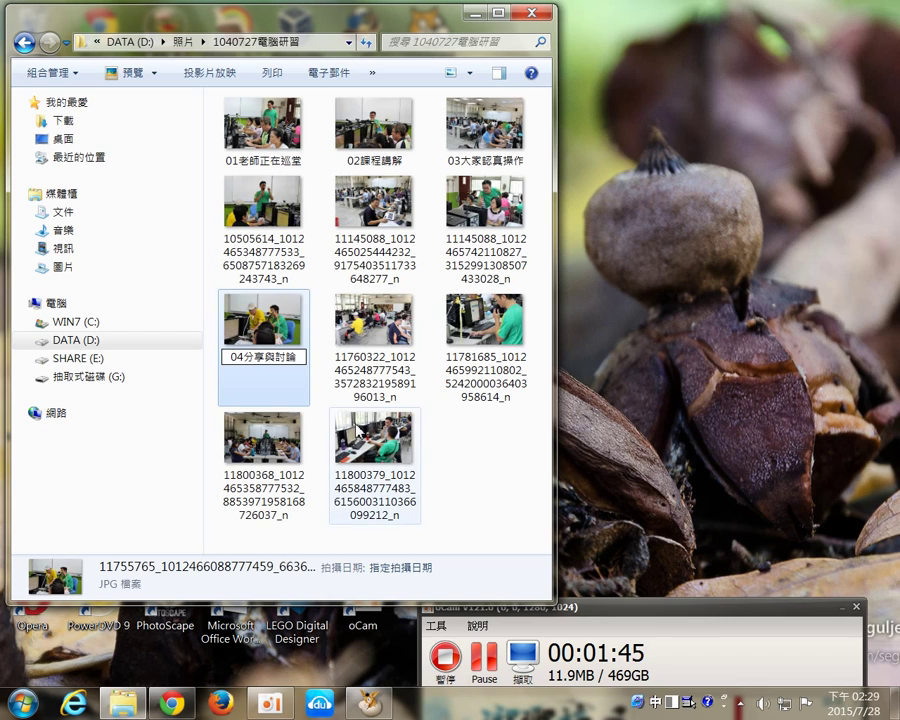
pyautogui.click(476, 507)
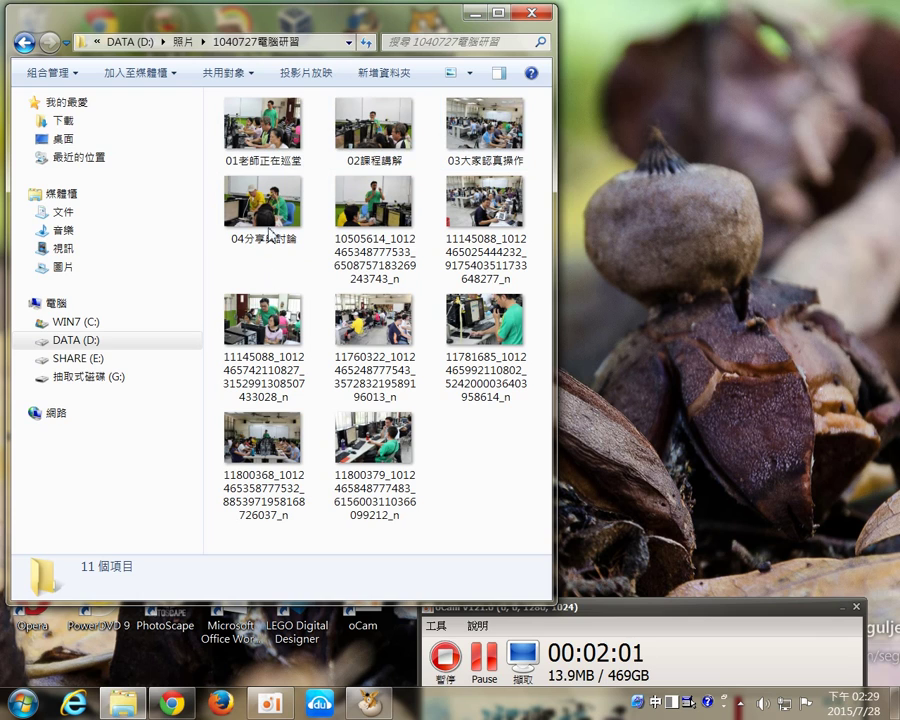
# Minimize the folder window, switch to PhotoCap 6.0 and start a new 縮圖頁 project from the 104成果模板.pdt template
pyautogui.click(476, 13)
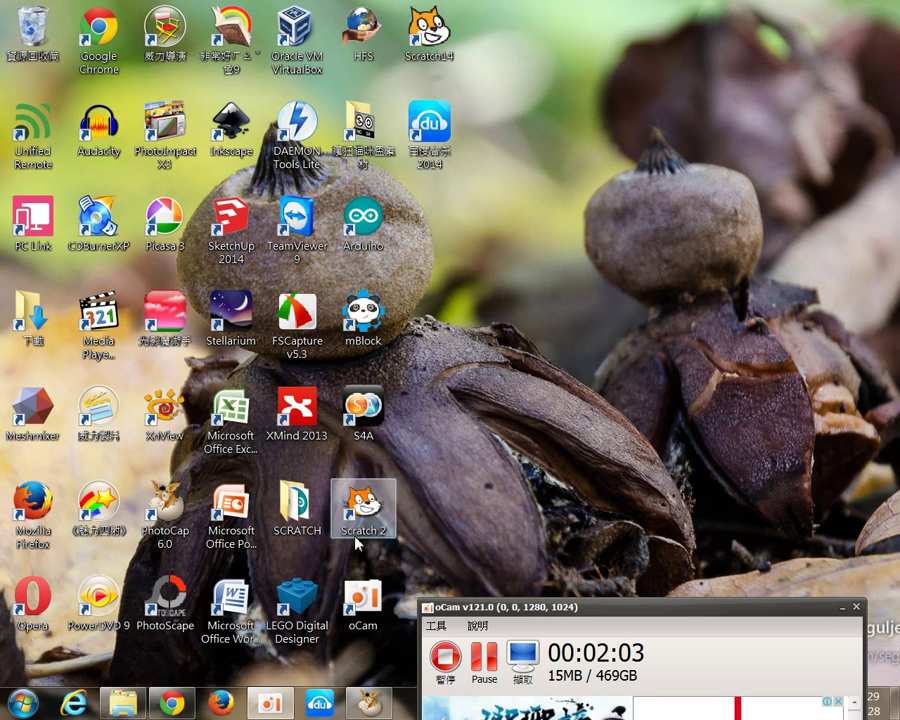
pyautogui.click(368, 703)
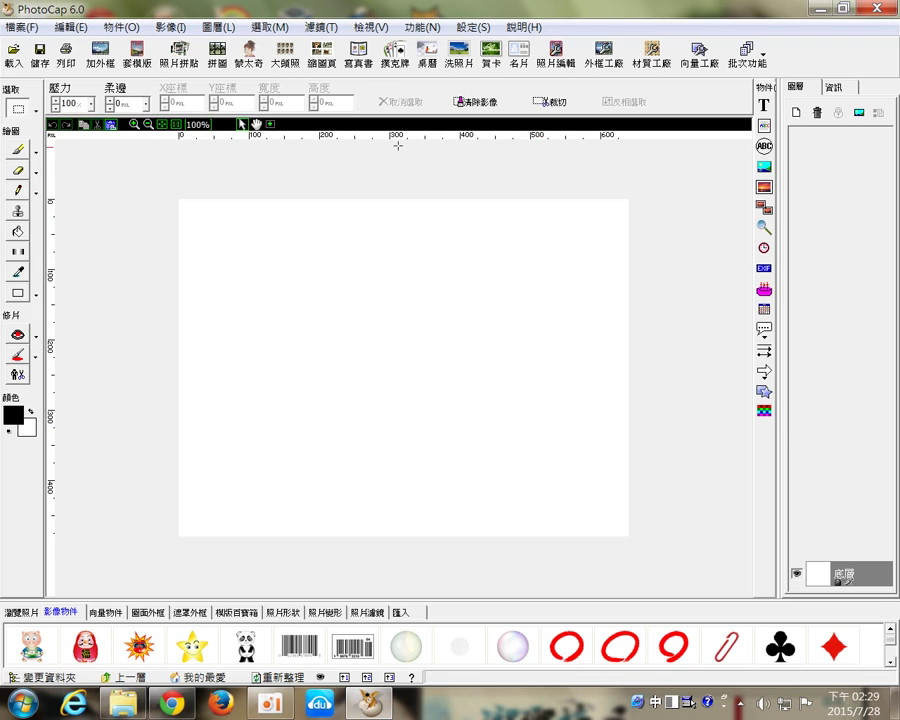
pyautogui.click(322, 60)
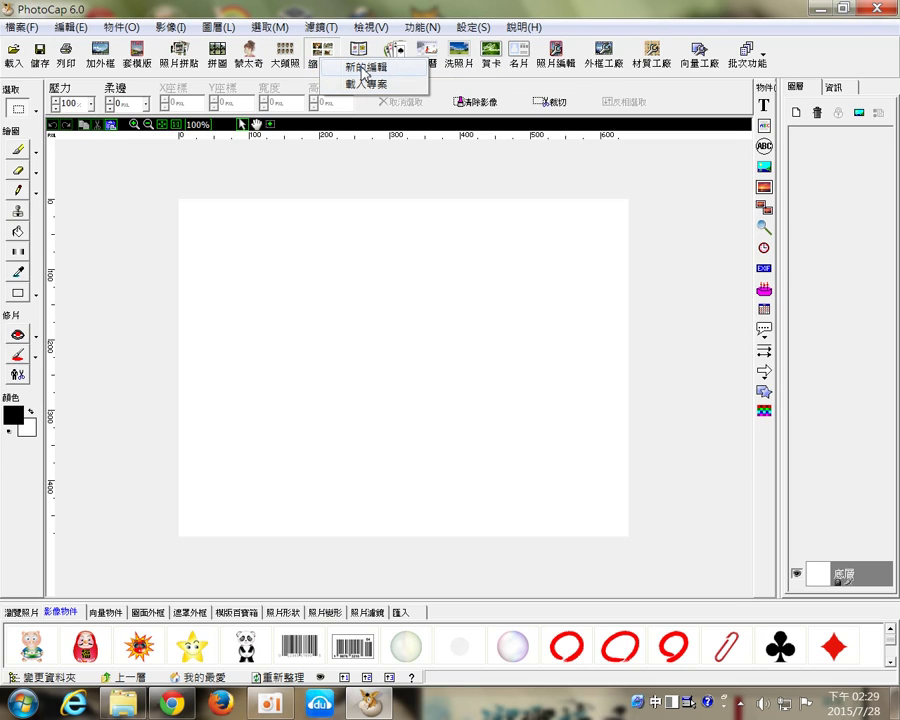
pyautogui.click(364, 68)
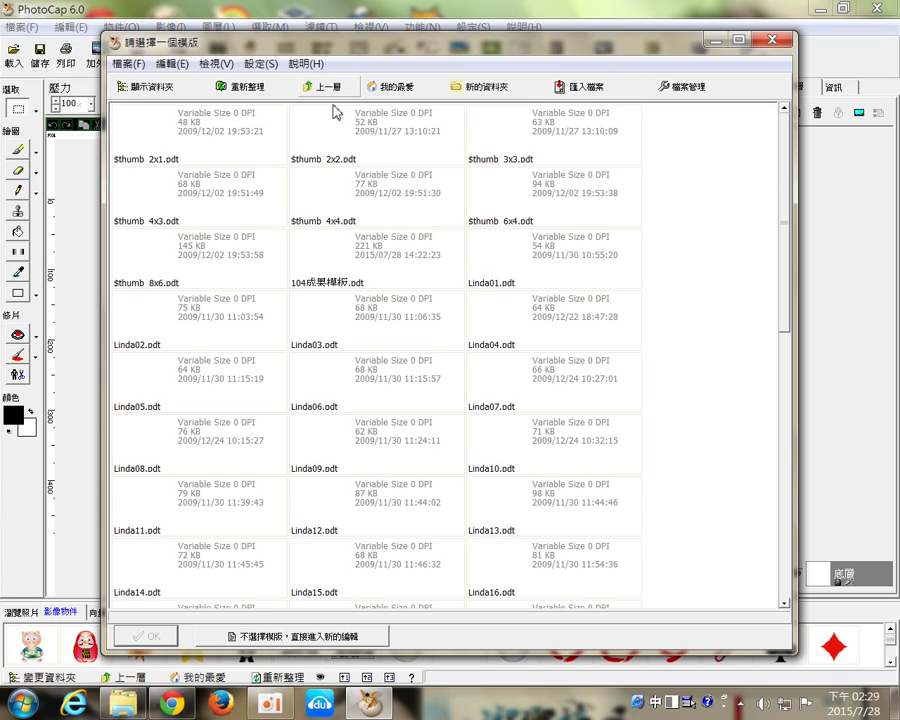
pyautogui.moveTo(784, 148); pyautogui.dragTo(636, 549)
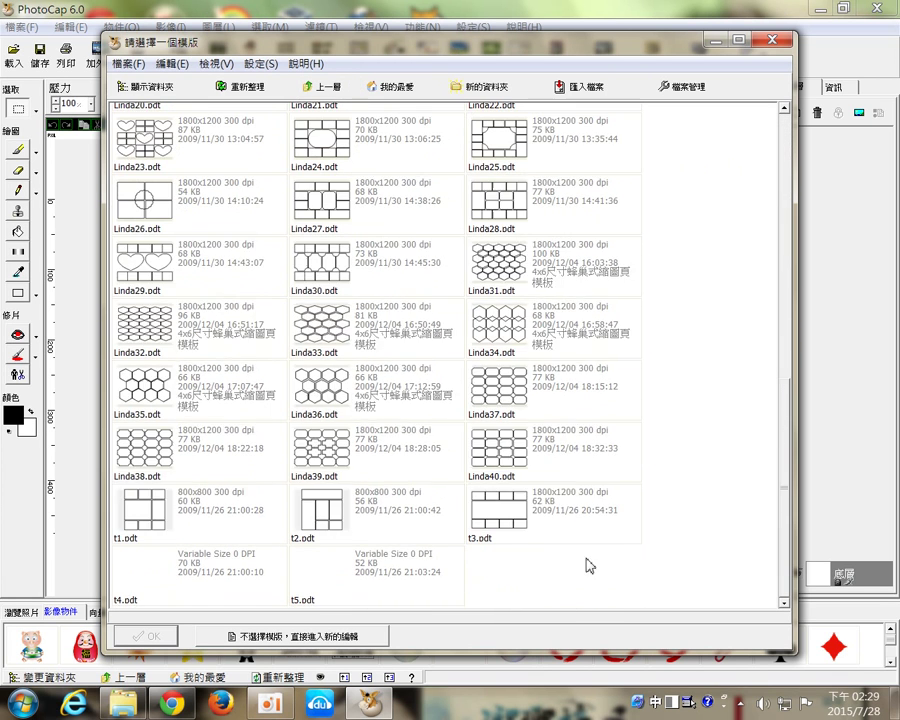
pyautogui.moveTo(787, 531); pyautogui.dragTo(785, 177)
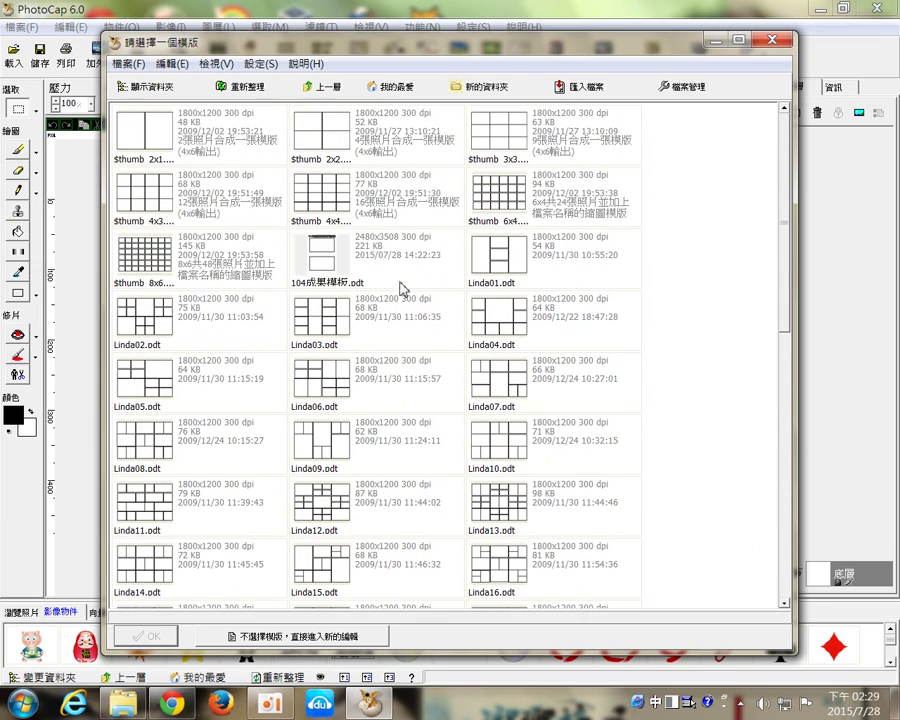
pyautogui.click(346, 266)
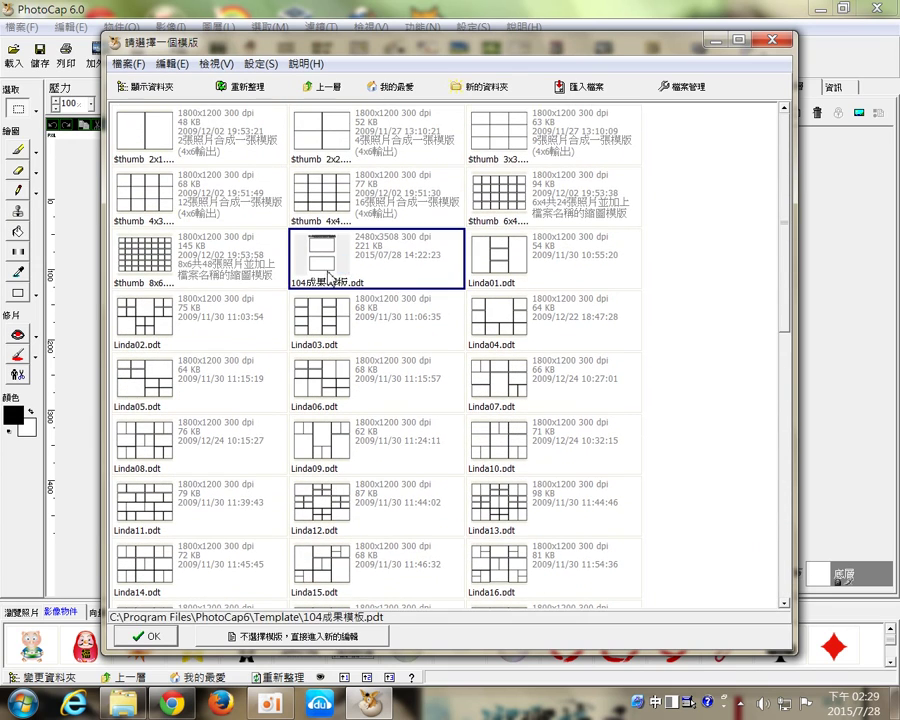
pyautogui.doubleClick(346, 266)
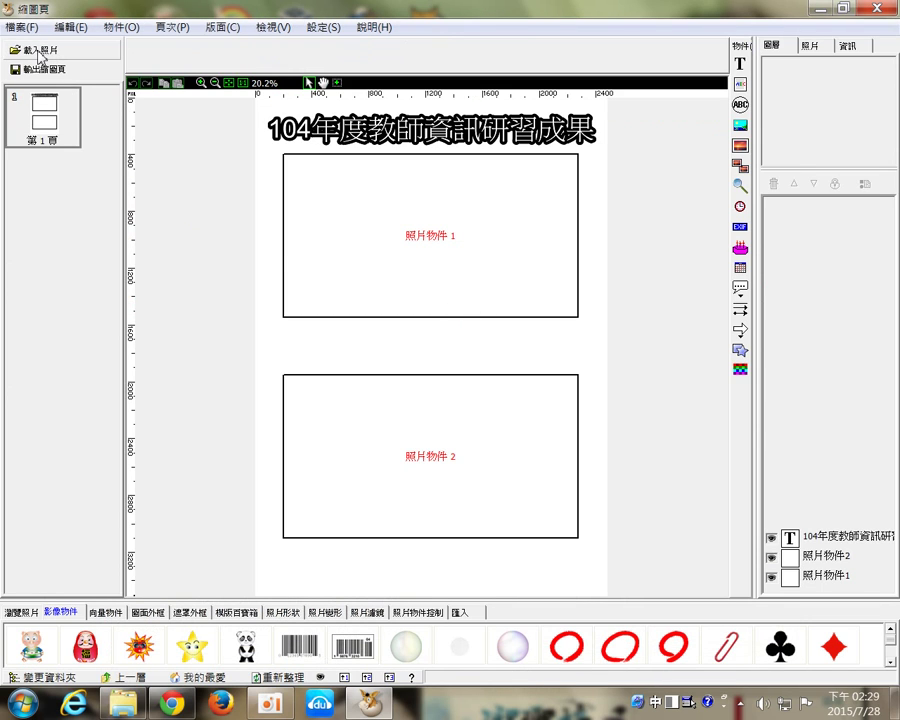
# Open the photo loader and browse to the 1040727電腦研習 folder inside 照片 on drive DATA (D:)
pyautogui.click(38, 56)
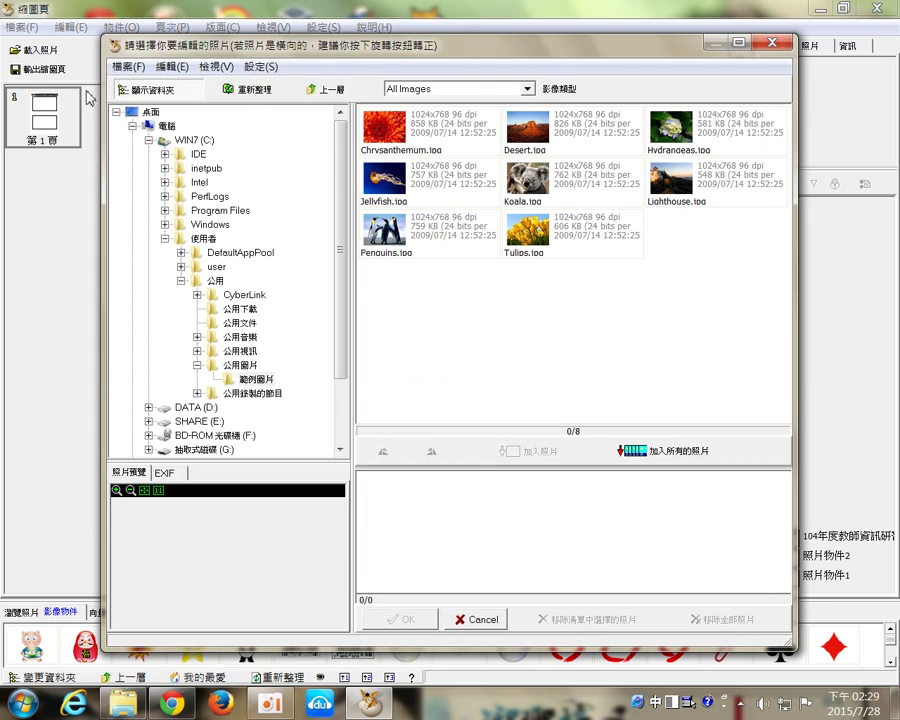
pyautogui.click(148, 141)
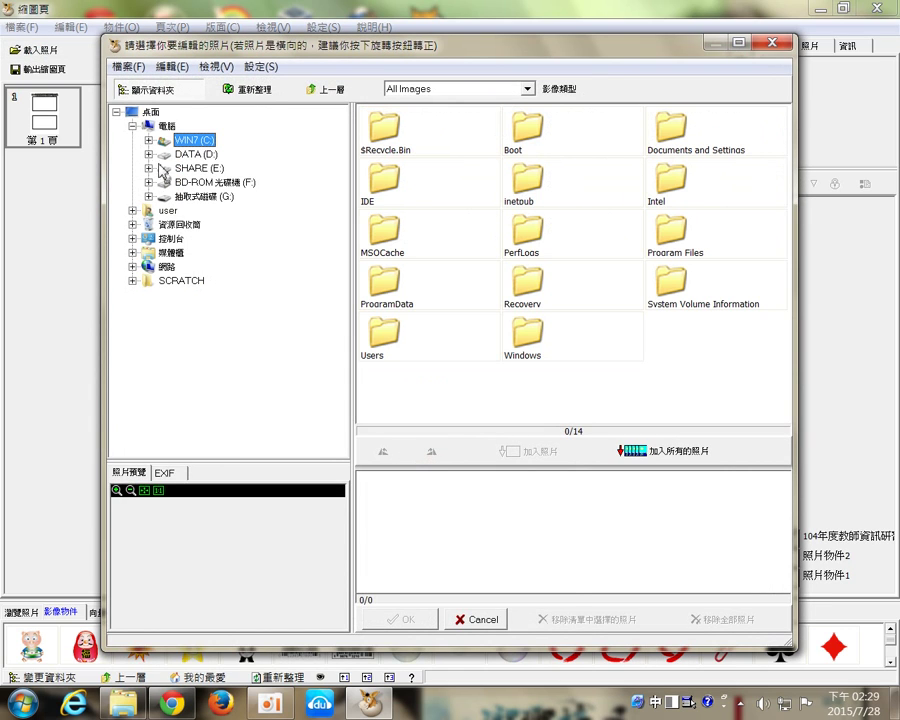
pyautogui.click(149, 155)
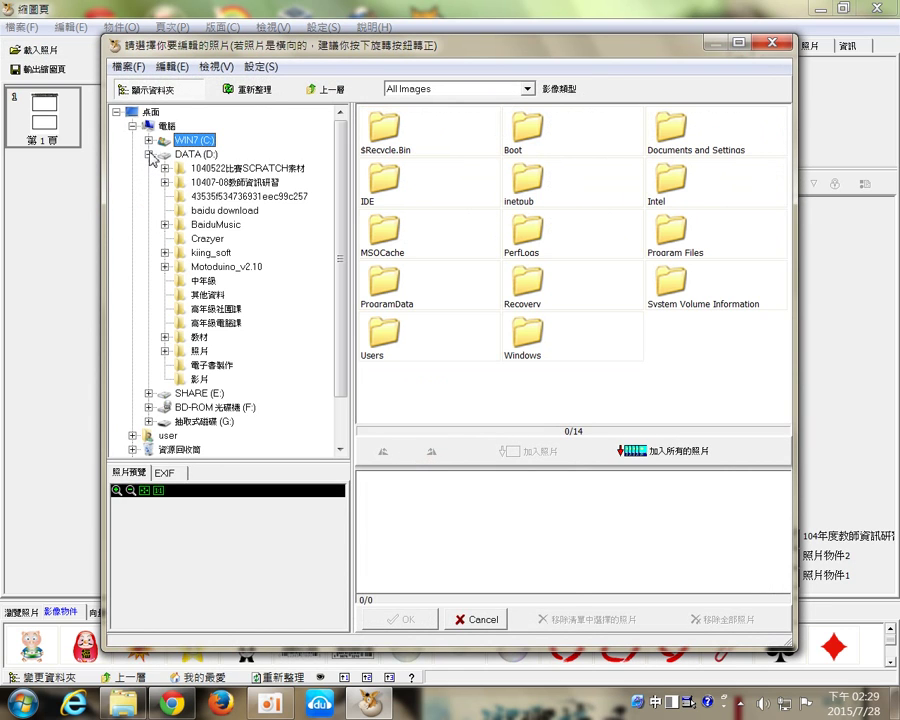
pyautogui.click(165, 351)
pyautogui.click(215, 368)
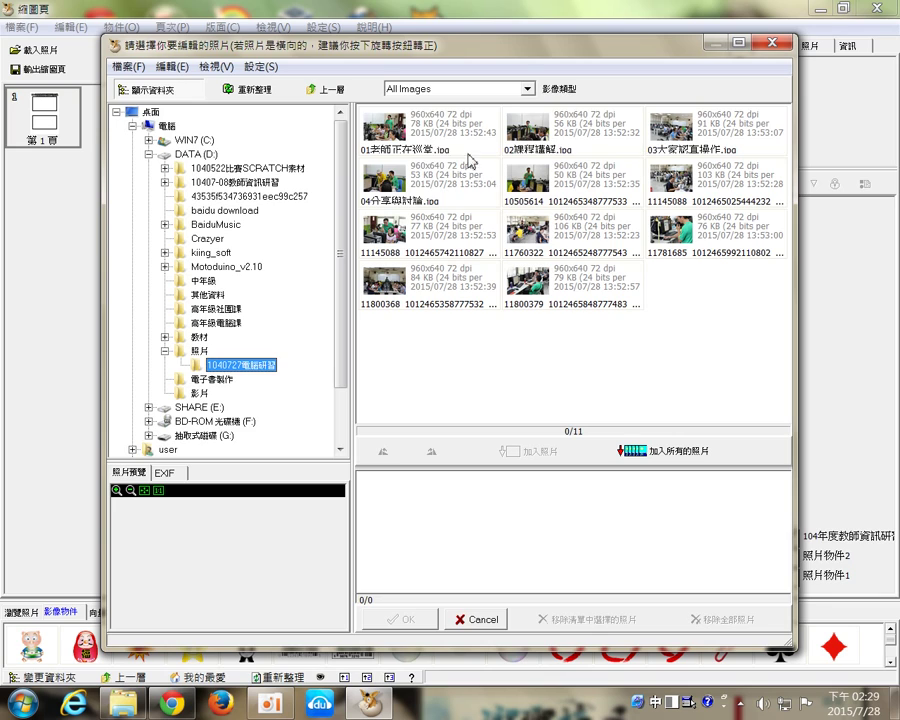
# Add the four renamed photos, 01老師正在巡堂 through 04分享與討論, to the list of photos to load
pyautogui.click(441, 145)
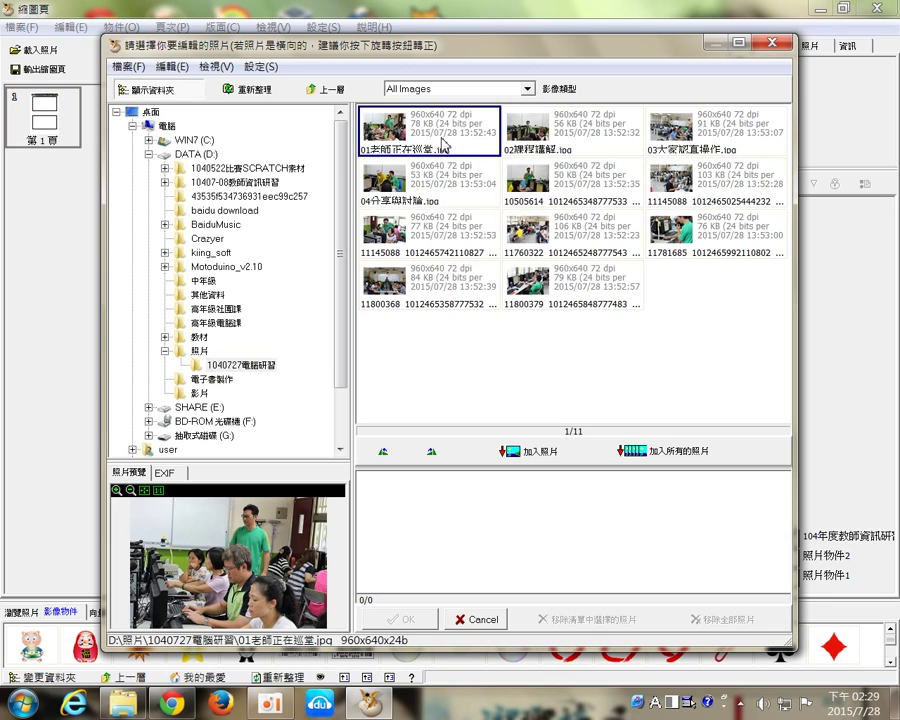
pyautogui.keyDown('ctrl'); pyautogui.click(522, 146); pyautogui.keyUp('ctrl')
pyautogui.keyDown('ctrl'); pyautogui.click(690, 145); pyautogui.keyUp('ctrl')
pyautogui.keyDown('ctrl'); pyautogui.click(467, 185); pyautogui.keyUp('ctrl')
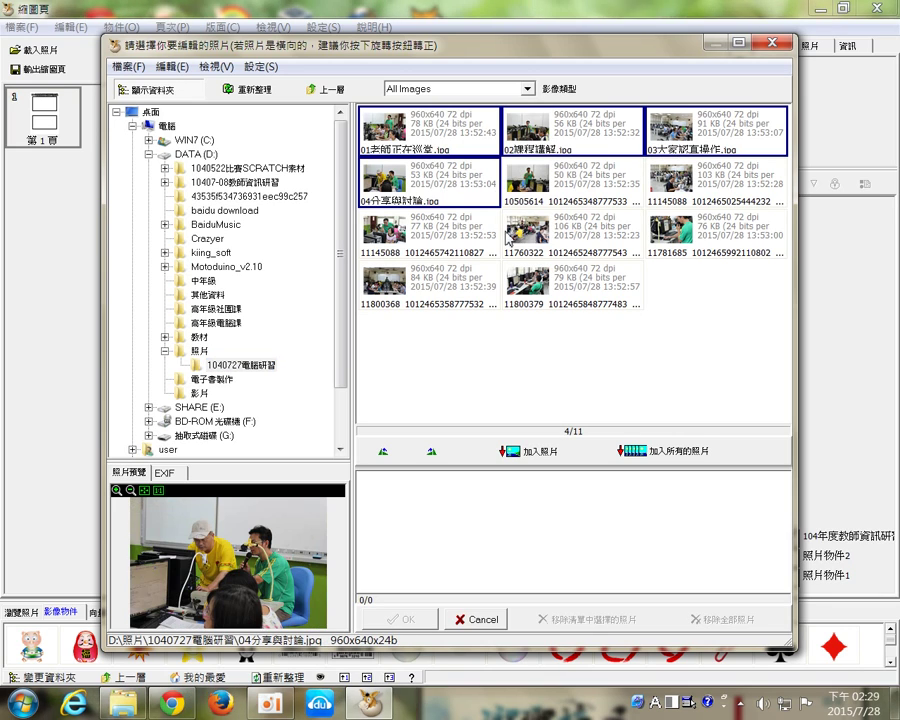
pyautogui.click(517, 455)
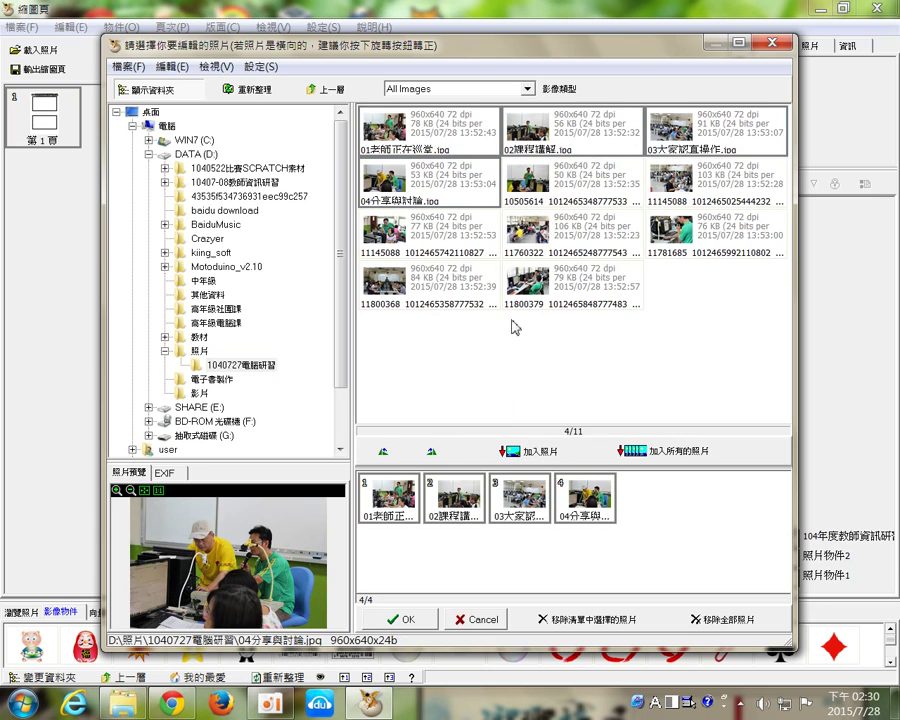
pyautogui.click(455, 243)
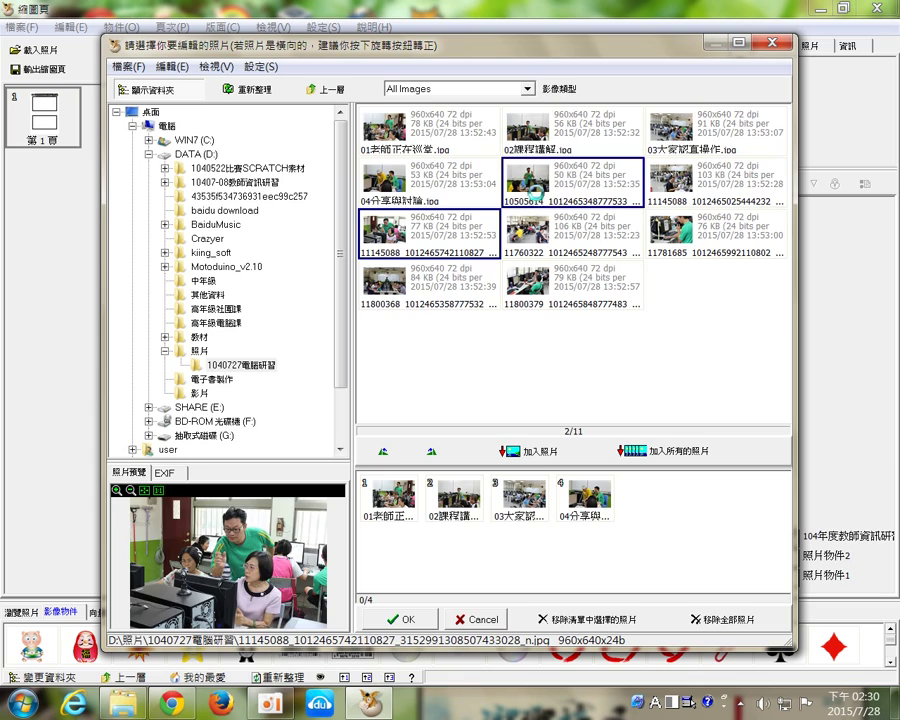
pyautogui.keyDown('ctrl'); pyautogui.click(535, 197); pyautogui.keyUp('ctrl')
pyautogui.click(518, 451)
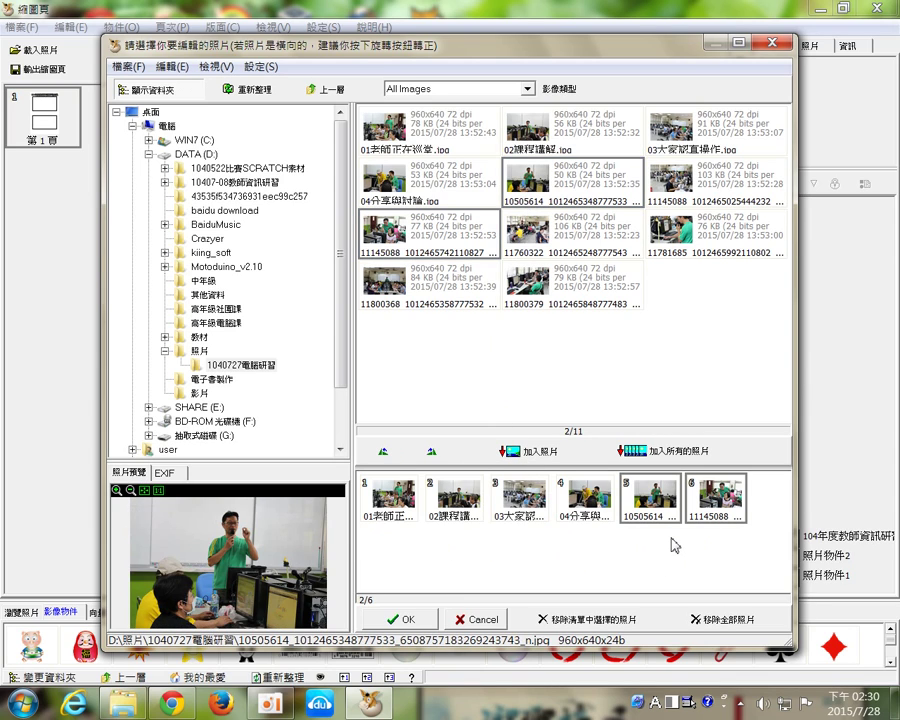
pyautogui.click(411, 621)
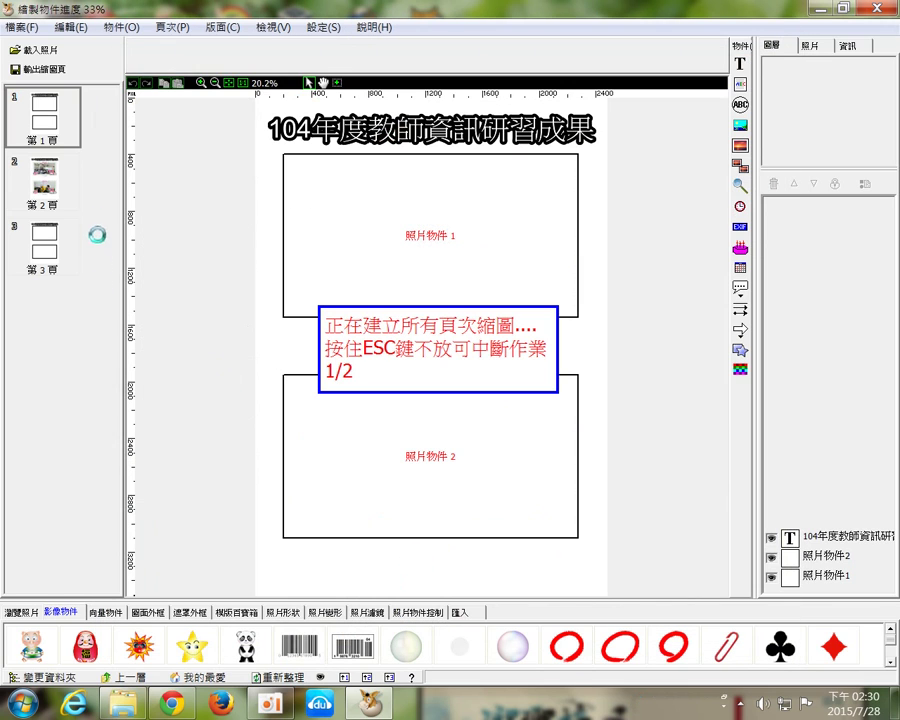
# Review the photos and captions on the generated pages, ending on page 1
pyautogui.click(52, 130)
pyautogui.click(50, 172)
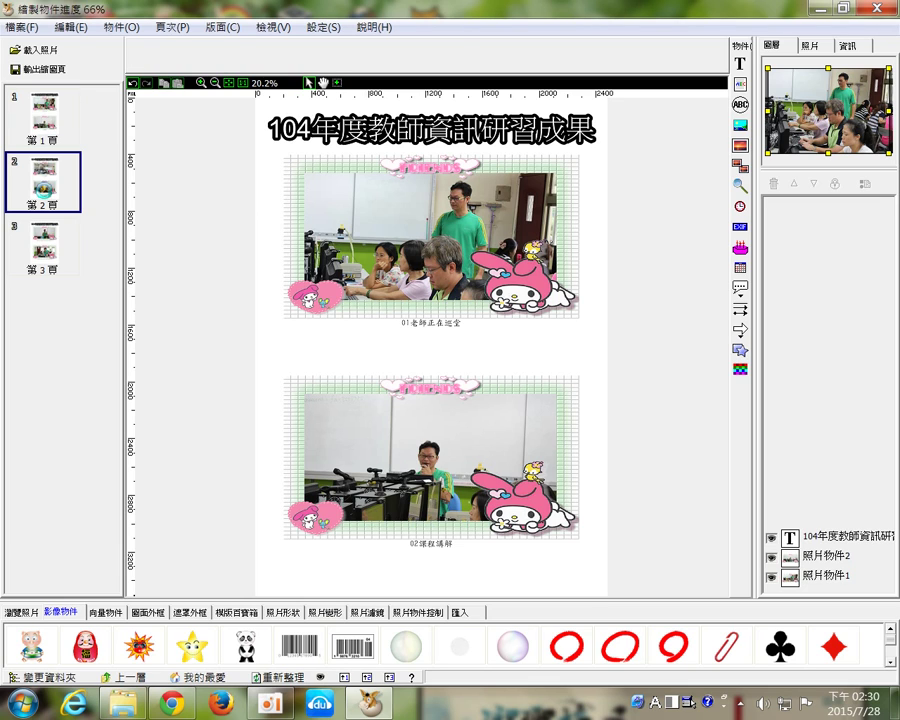
pyautogui.click(50, 252)
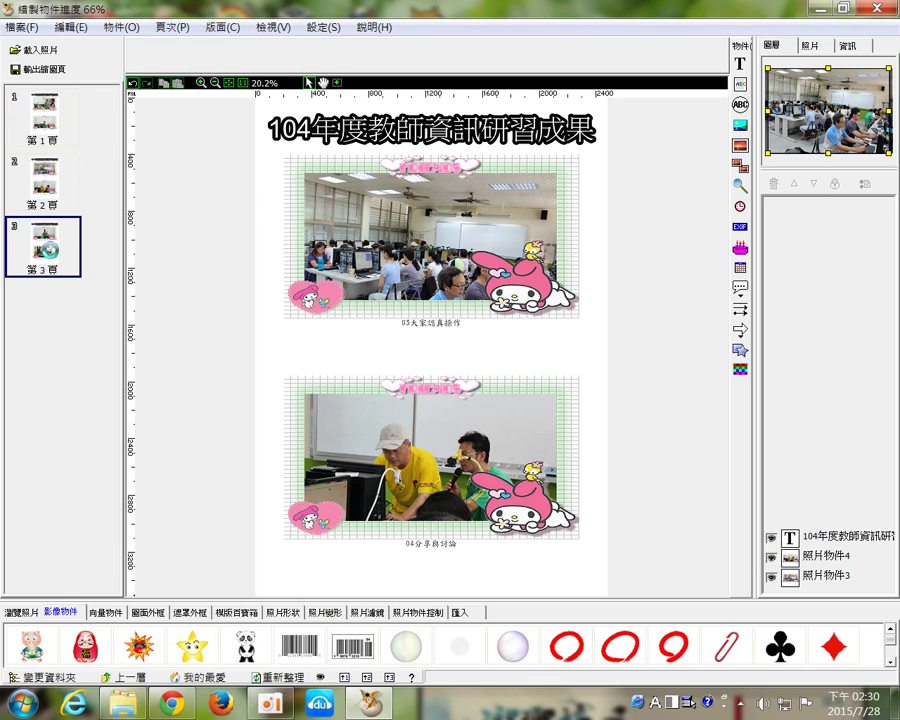
pyautogui.click(62, 200)
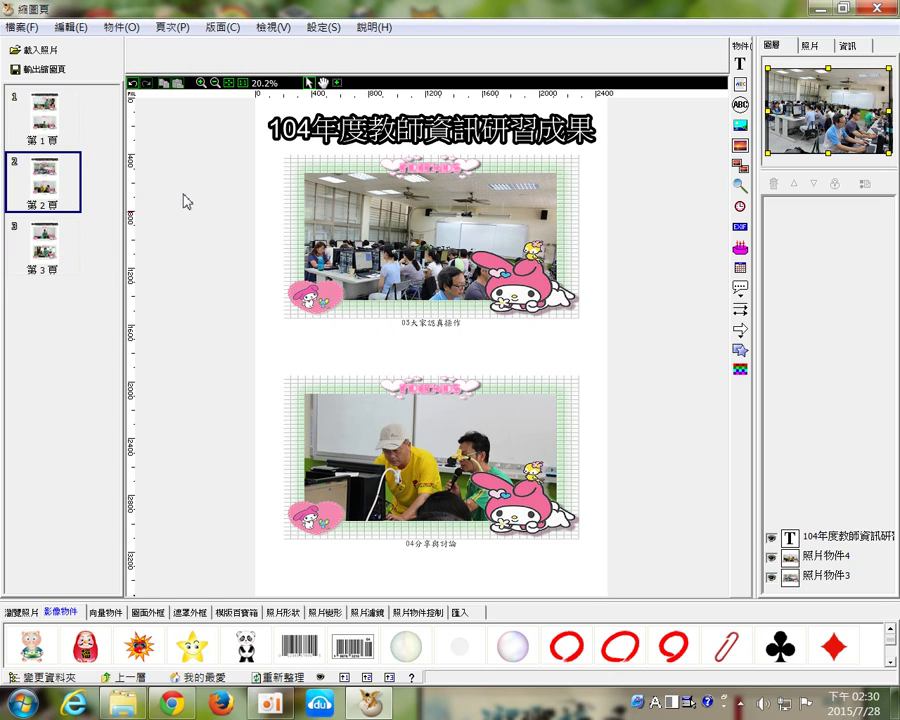
pyautogui.click(50, 120)
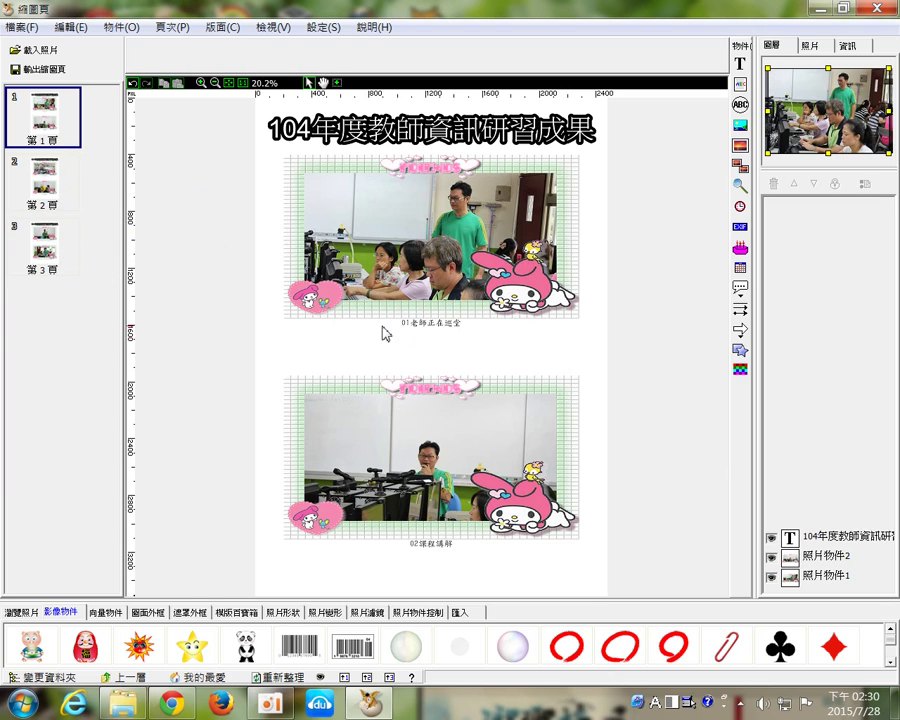
pyautogui.click(37, 29)
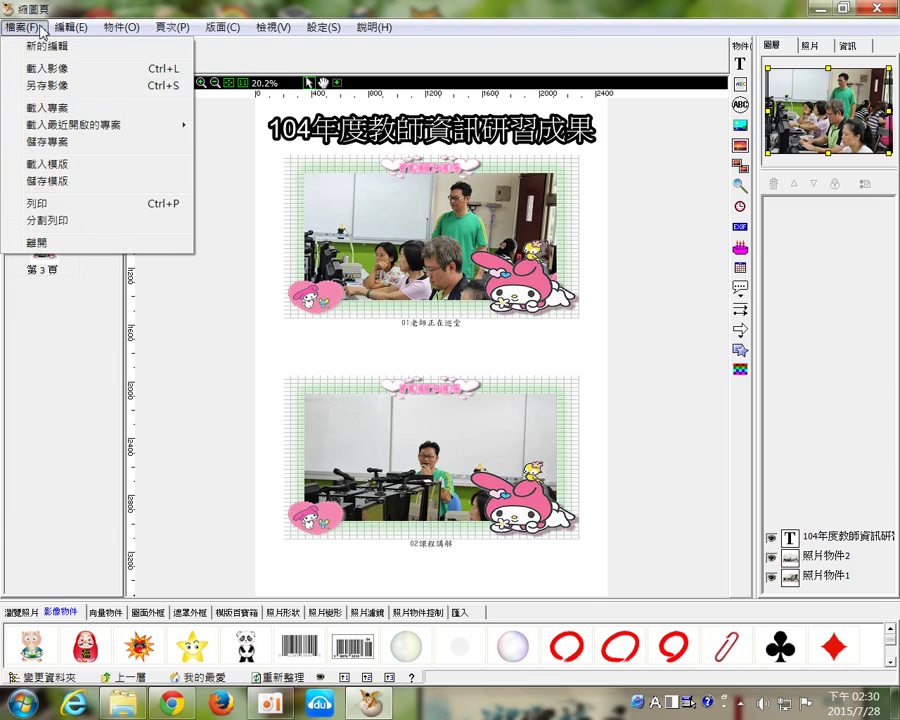
pyautogui.click(40, 29)
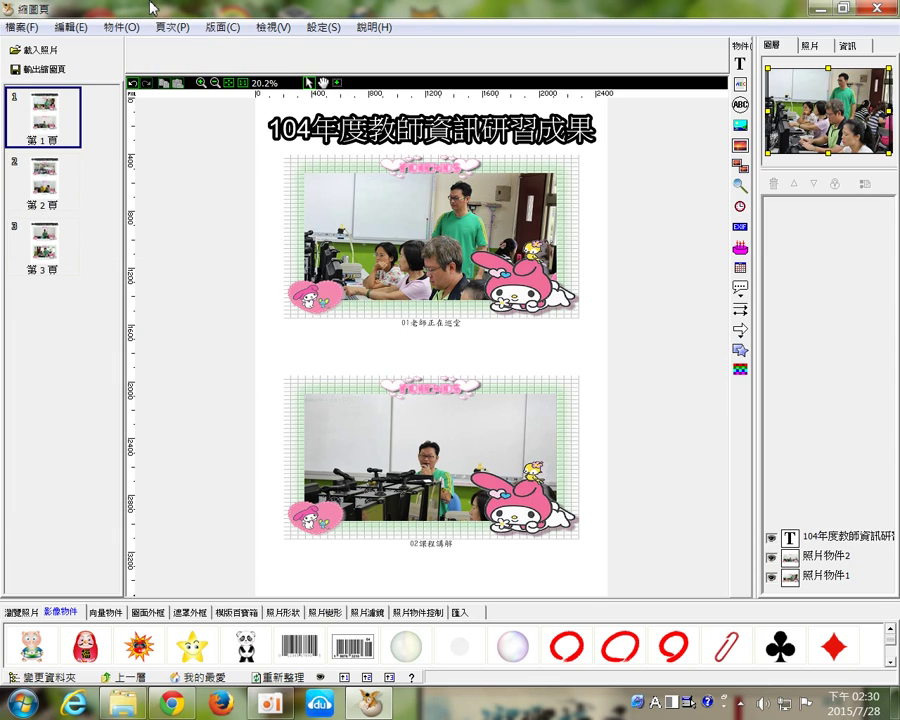